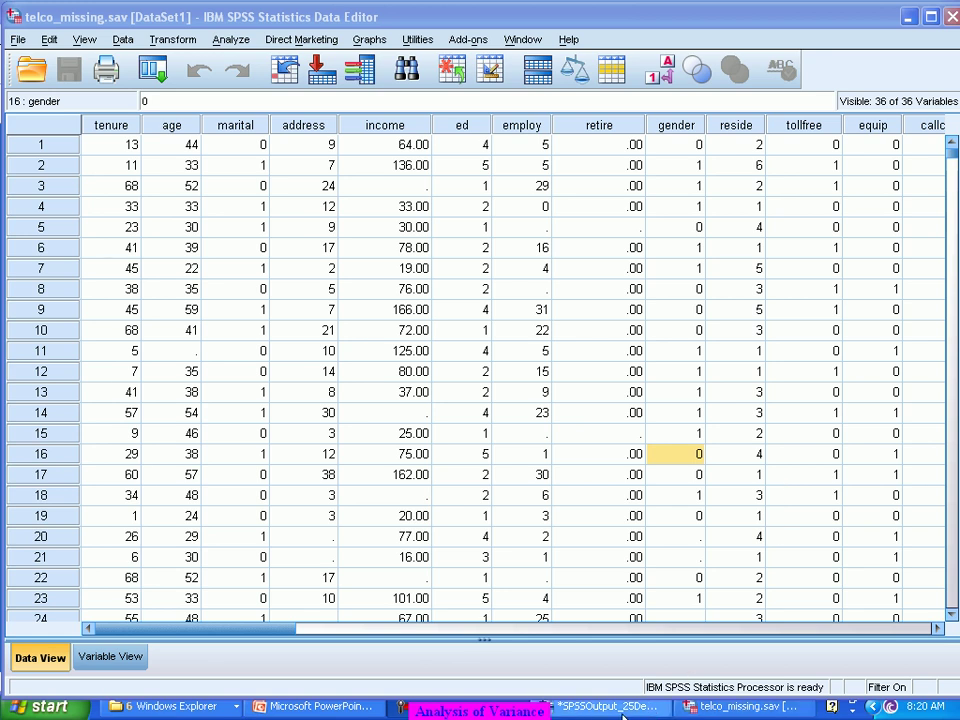
Step: Review the Independent Samples Test for the Ln variables, then go back to the telco_missing.sav data
{"action": "left_click", "coordinate": [605, 706]}
{"action": "scroll", "coordinate": [560, 489], "scroll_direction": "down", "scroll_amount": 5}
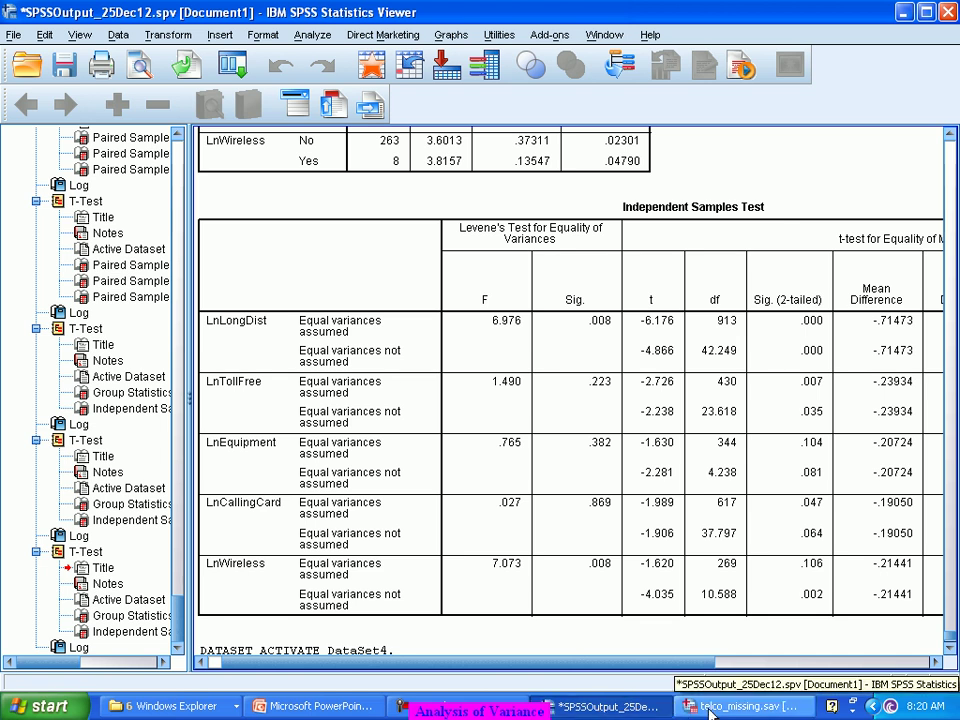
{"action": "left_click", "coordinate": [740, 706]}
{"action": "left_click", "coordinate": [230, 40]}
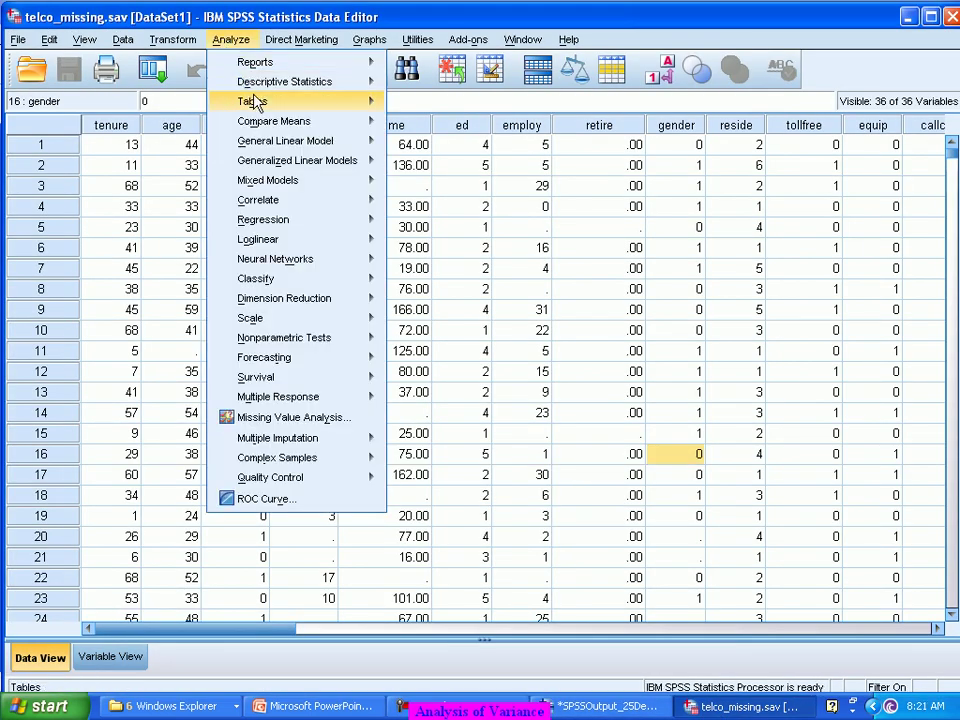
Step: Open the One-Way ANOVA dialog from Analyze > Compare Means
{"action": "mouse_move", "coordinate": [290, 121]}
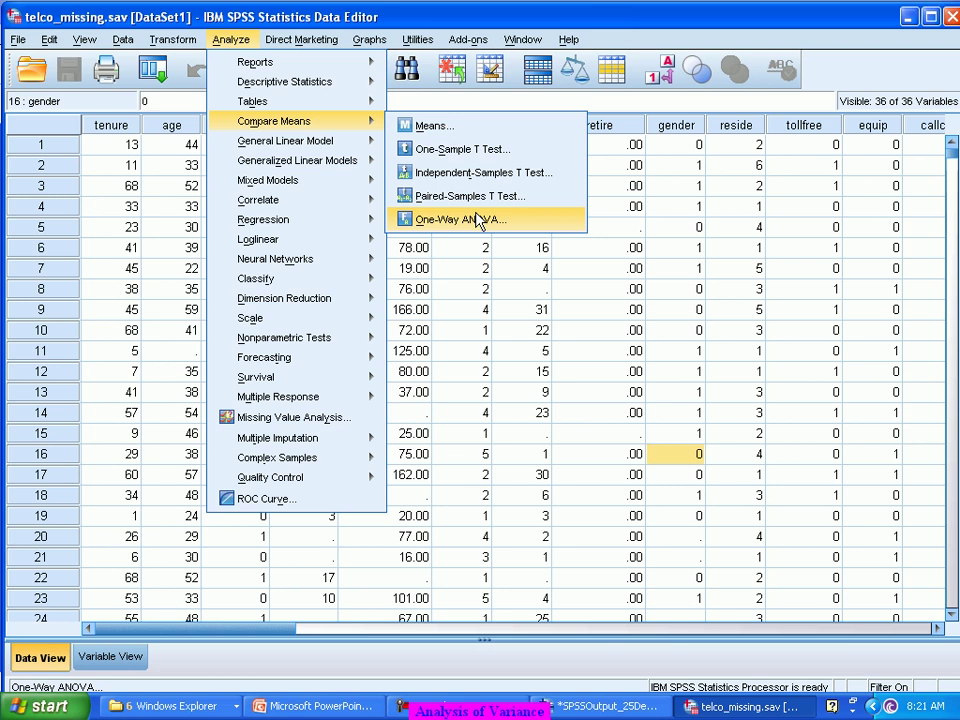
{"action": "left_click", "coordinate": [478, 220]}
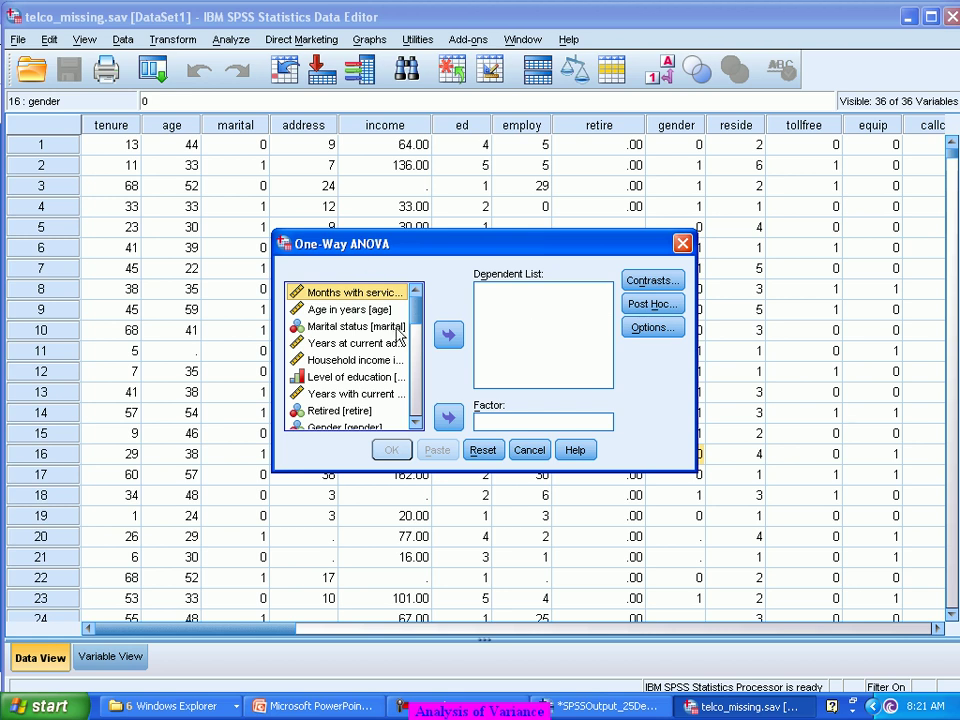
Step: Add the five Ln variables, LnLongDist through LnWireless, to the Dependent List
{"action": "left_click_drag", "start_coordinate": [417, 322], "coordinate": [430, 450]}
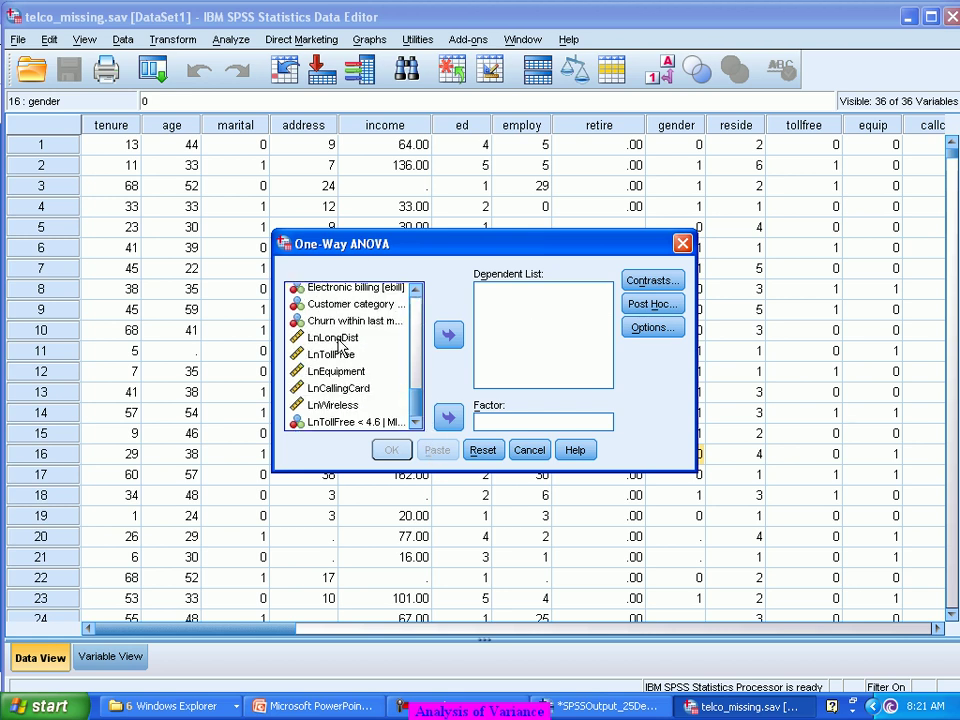
{"action": "left_click", "coordinate": [375, 338]}
{"action": "left_click", "coordinate": [343, 406], "text": "shift"}
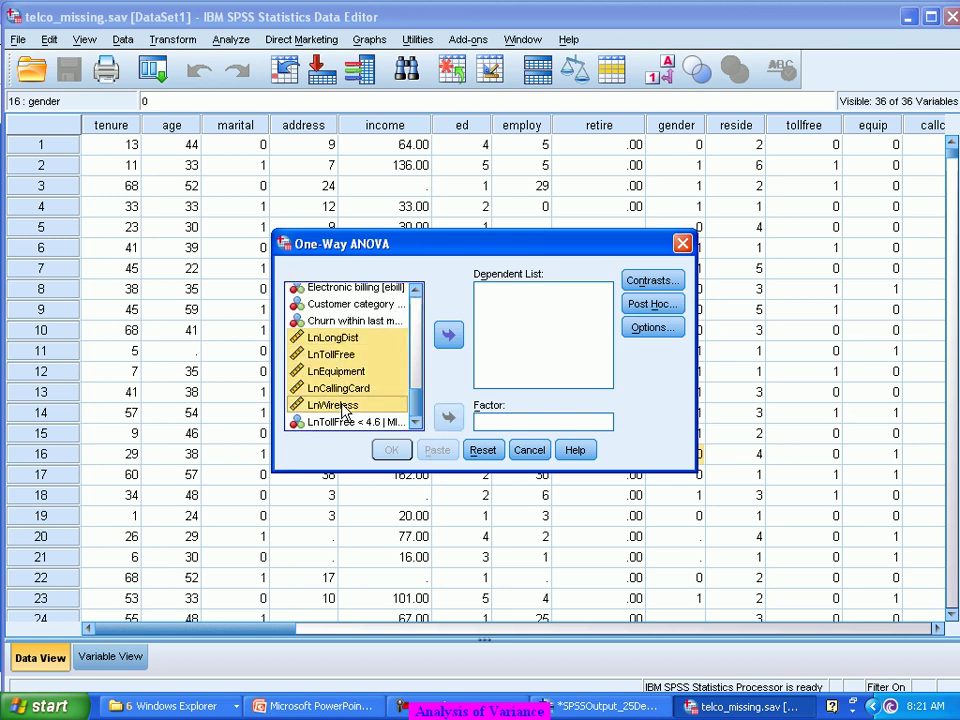
{"action": "left_click", "coordinate": [443, 337]}
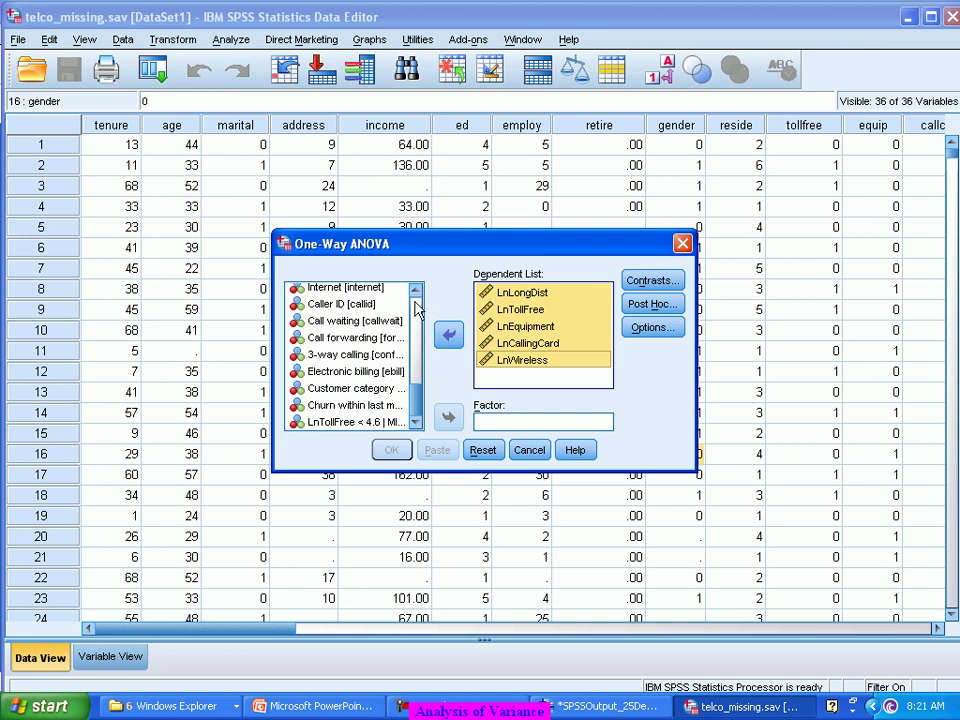
Step: Make Gender the factor and run the one-way ANOVA
{"action": "left_click_drag", "start_coordinate": [421, 414], "coordinate": [375, 396]}
{"action": "left_click", "coordinate": [355, 412]}
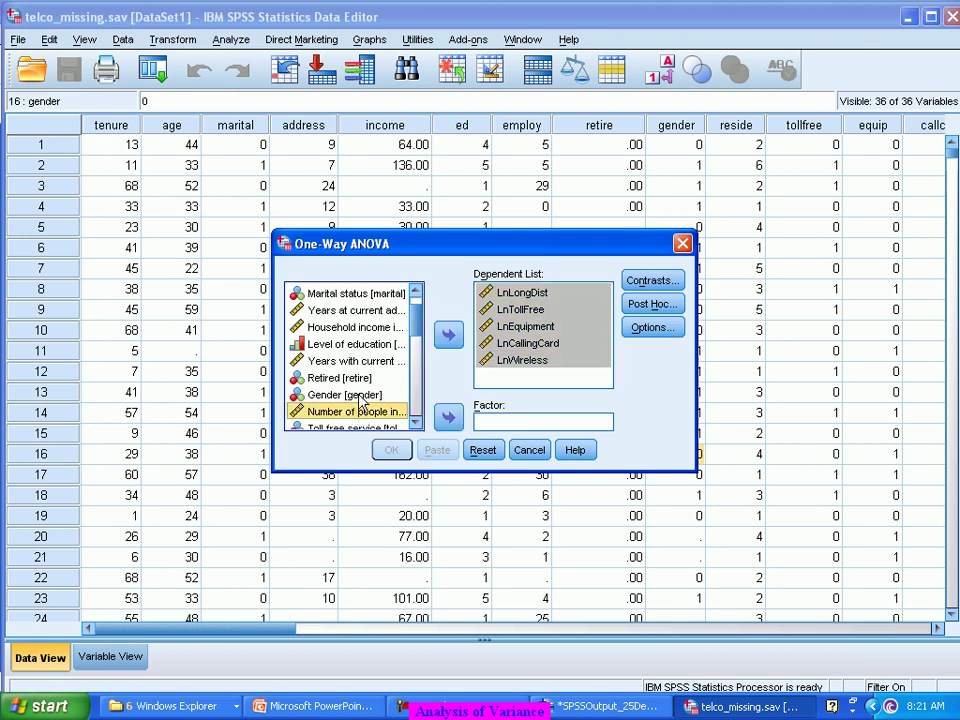
{"action": "left_click", "coordinate": [345, 395]}
{"action": "left_click", "coordinate": [449, 425]}
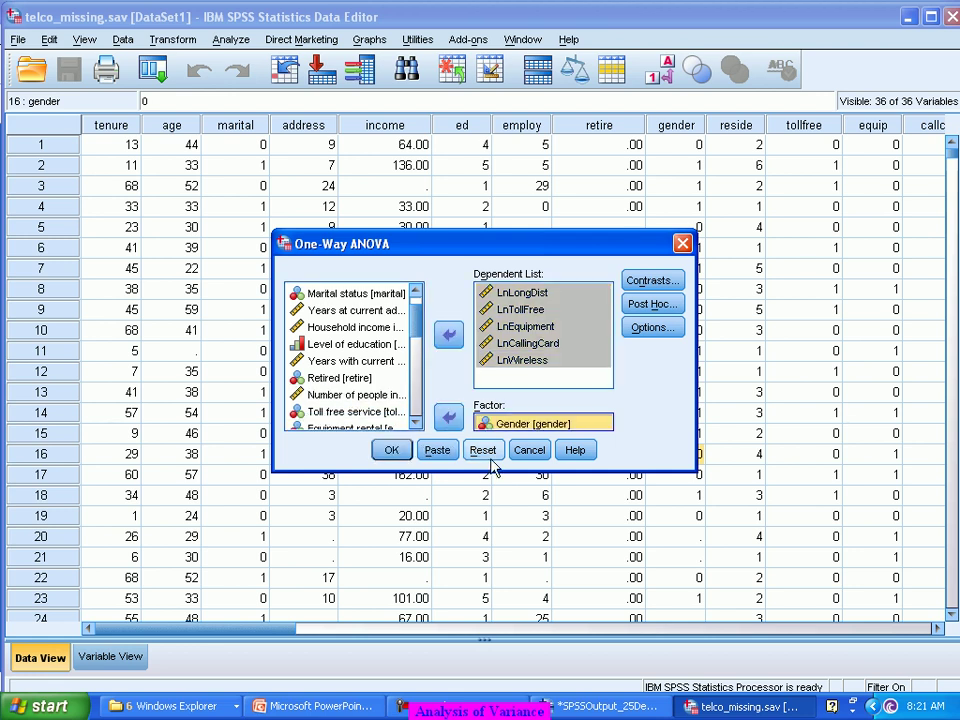
{"action": "left_click", "coordinate": [514, 425]}
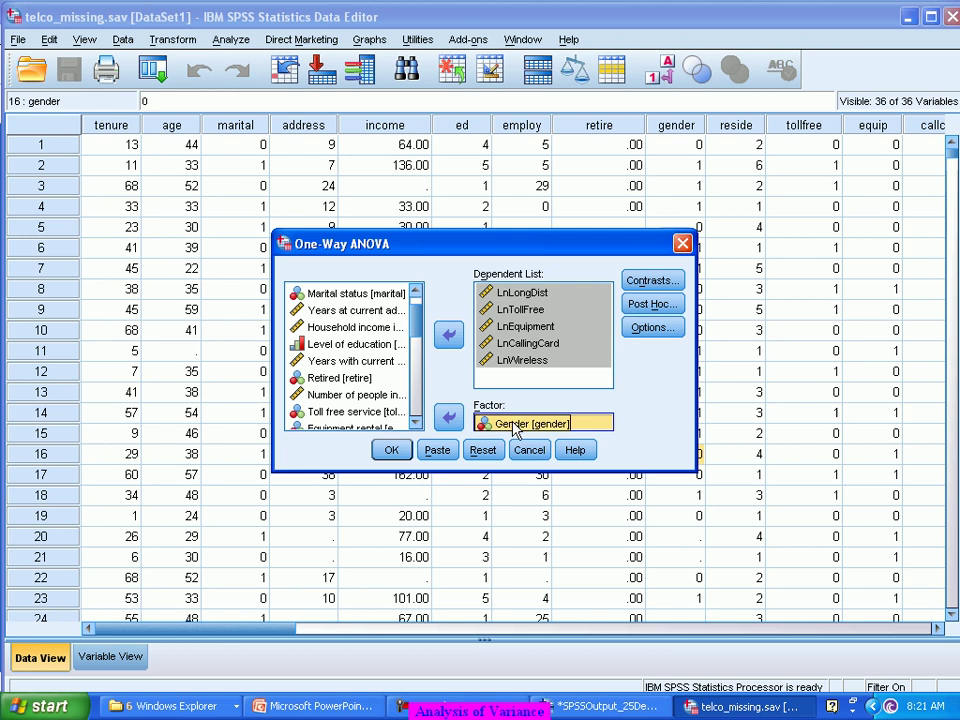
{"action": "left_click", "coordinate": [391, 450]}
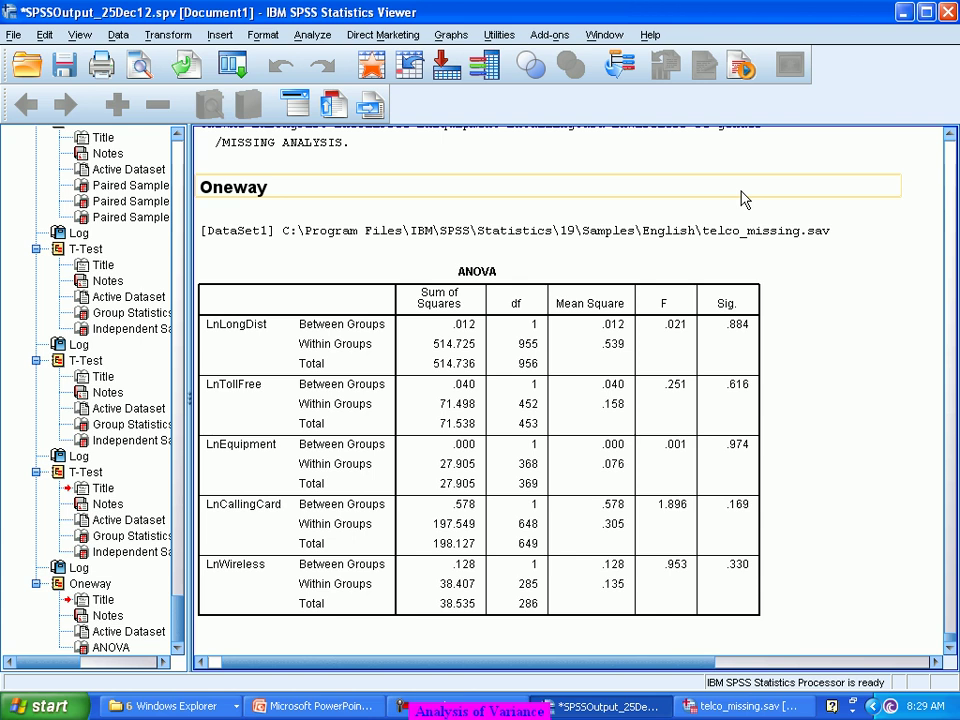
Step: Scroll the Viewer to the Retired t-test output with its Independent Samples Test
{"action": "scroll", "coordinate": [735, 204], "scroll_direction": "up", "scroll_amount": 15}
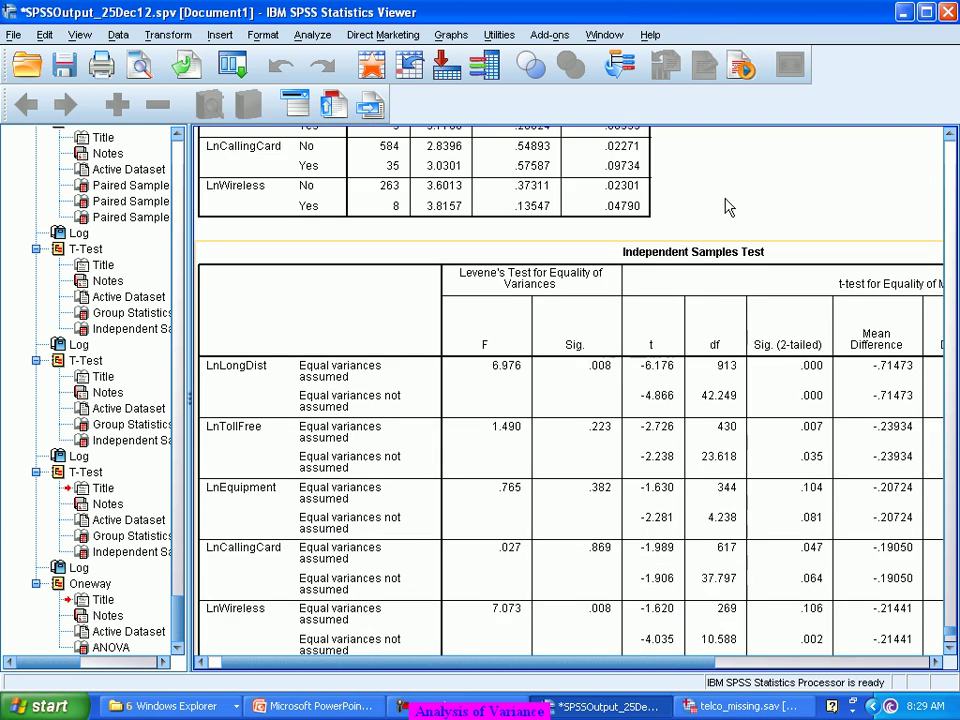
{"action": "scroll", "coordinate": [730, 207], "scroll_direction": "down", "scroll_amount": 2}
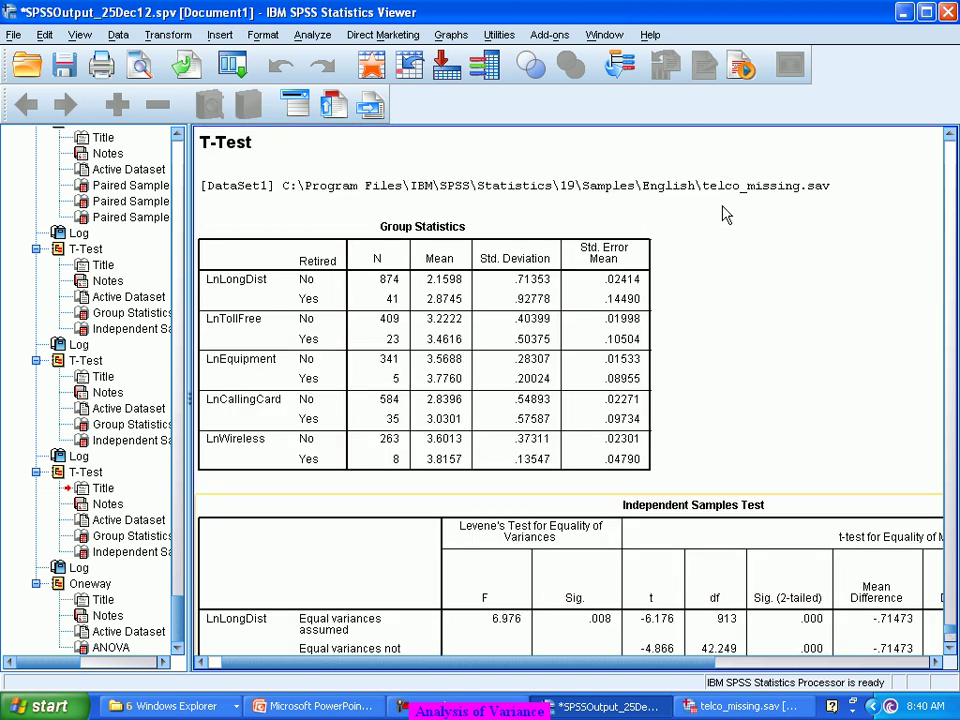
Step: Scroll past the Independent Samples Test down to the Oneway ANOVA table by gender
{"action": "scroll", "coordinate": [725, 214], "scroll_direction": "down", "scroll_amount": 5}
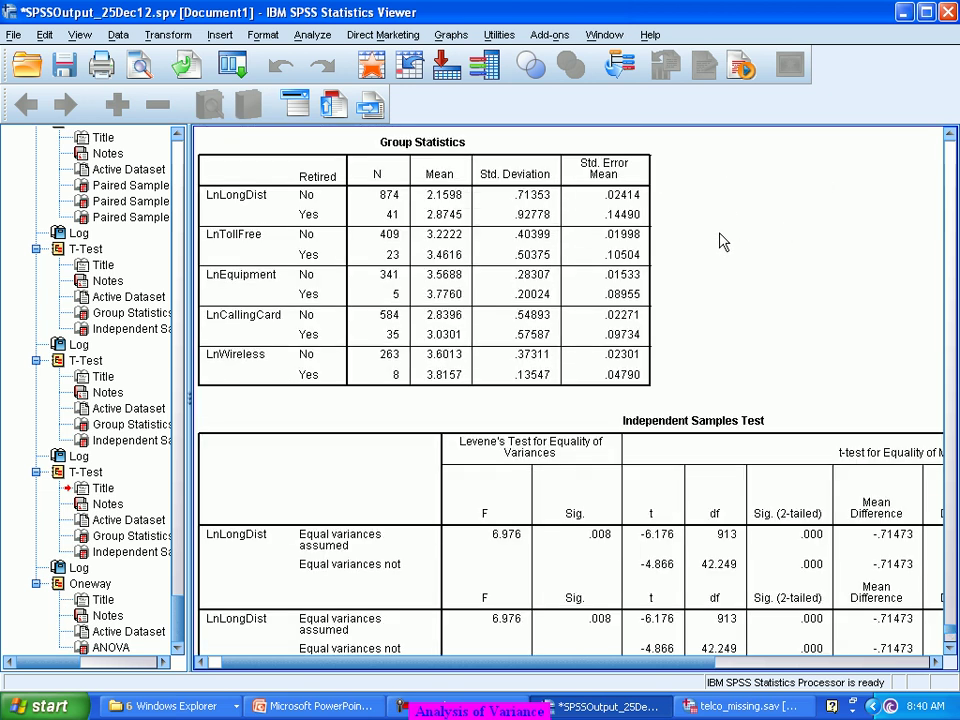
{"action": "scroll", "coordinate": [725, 250], "scroll_direction": "down", "scroll_amount": 1}
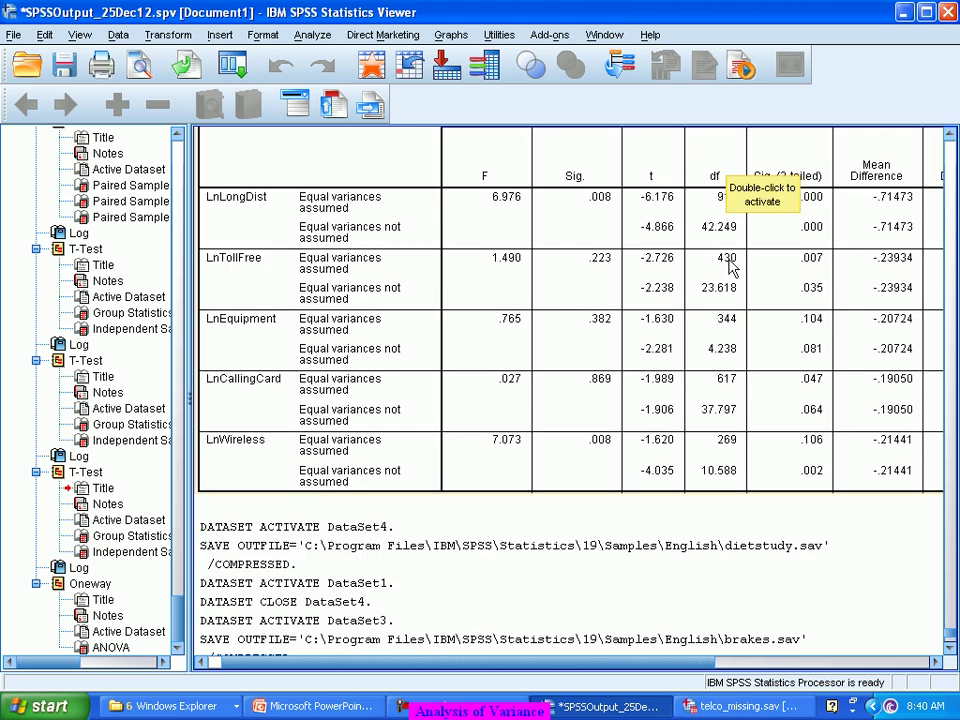
{"action": "scroll", "coordinate": [566, 340], "scroll_direction": "down", "scroll_amount": 5}
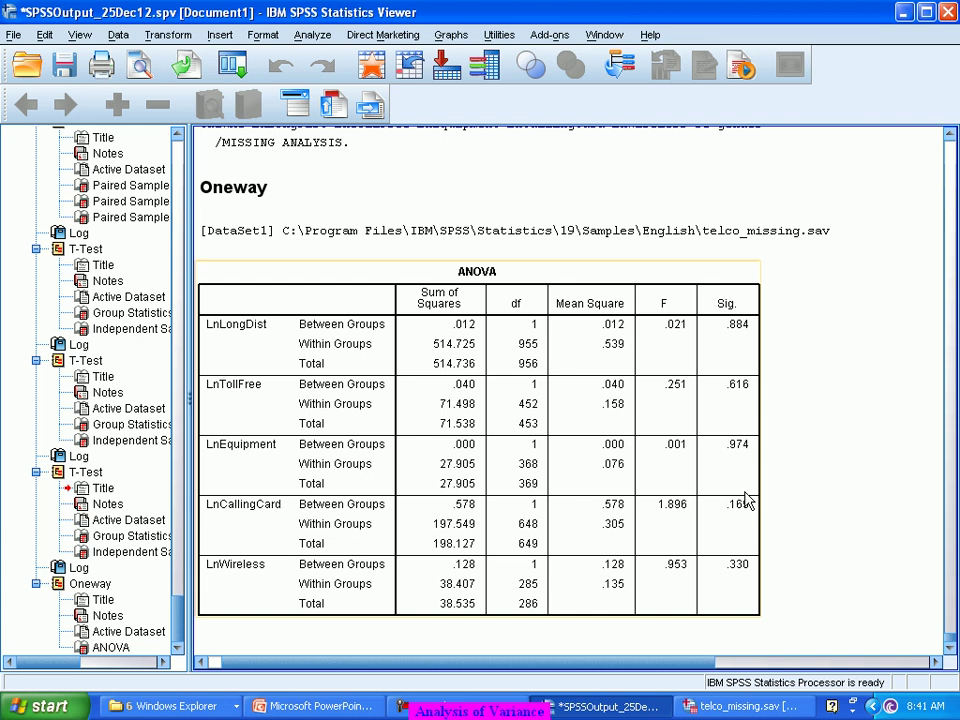
Step: Recall the One-Way ANOVA, replace Gender with Retired as the factor, and run it
{"action": "left_click", "coordinate": [220, 68]}
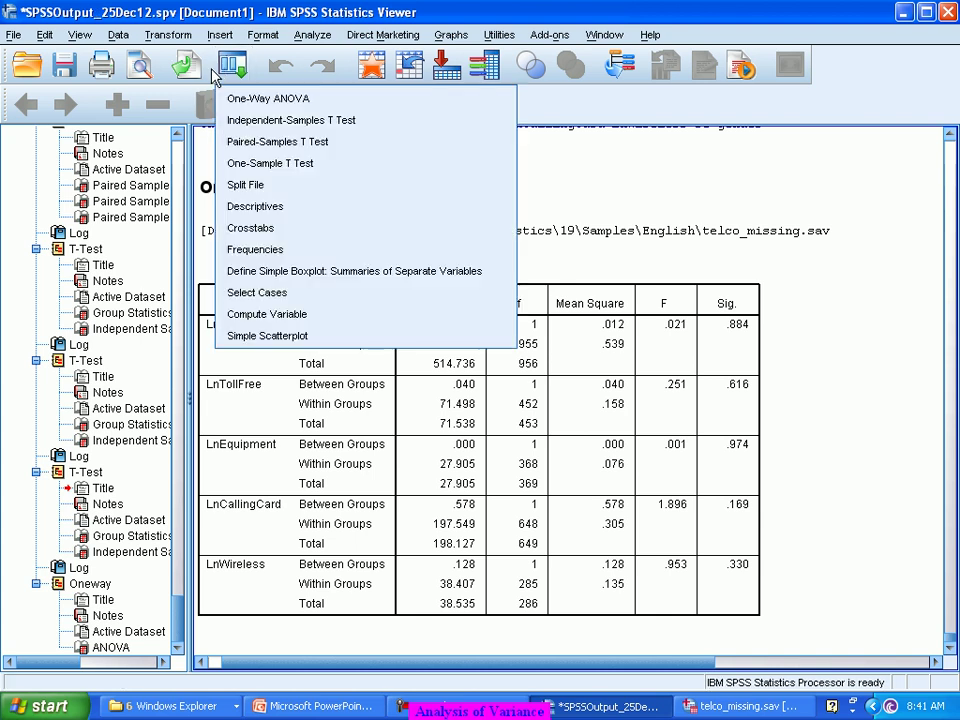
{"action": "left_click", "coordinate": [231, 97]}
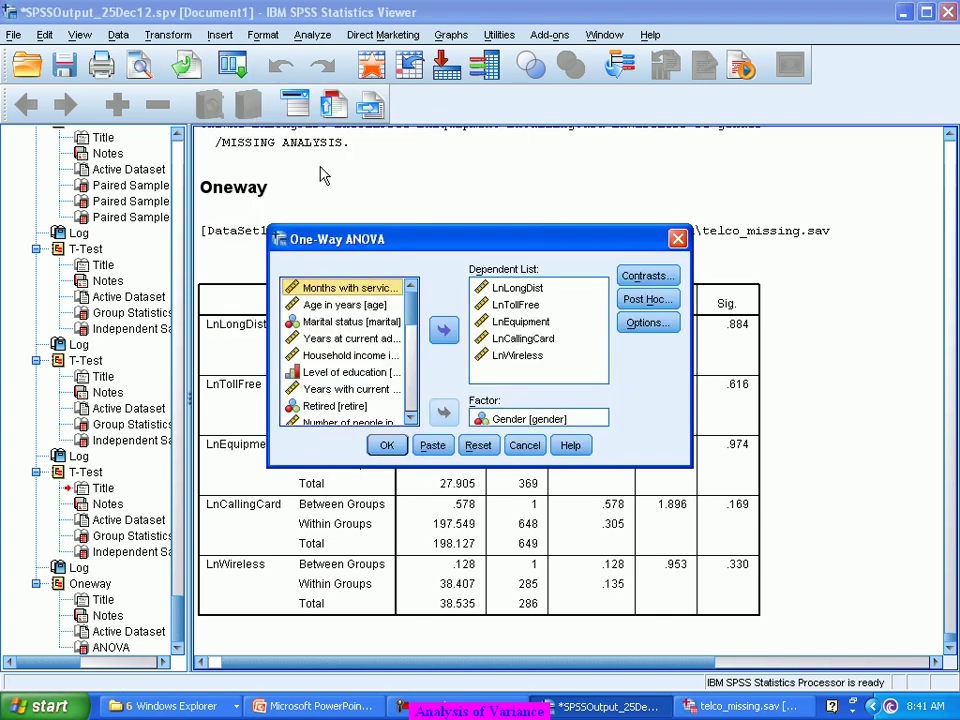
{"action": "left_click", "coordinate": [481, 420]}
{"action": "left_click", "coordinate": [443, 412]}
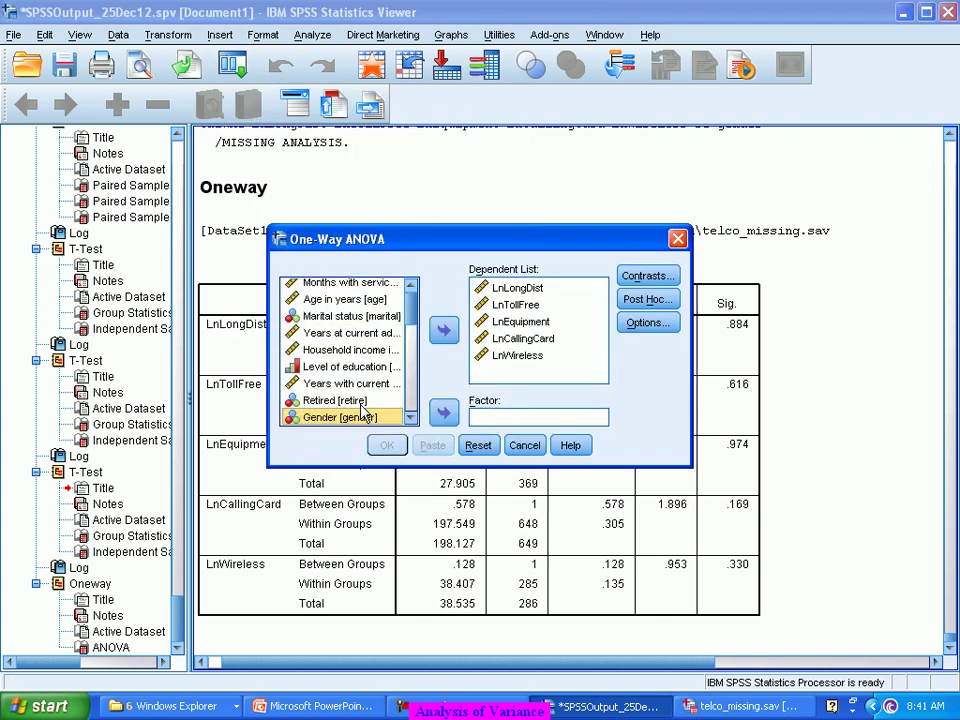
{"action": "left_click", "coordinate": [336, 400]}
{"action": "left_click", "coordinate": [444, 412]}
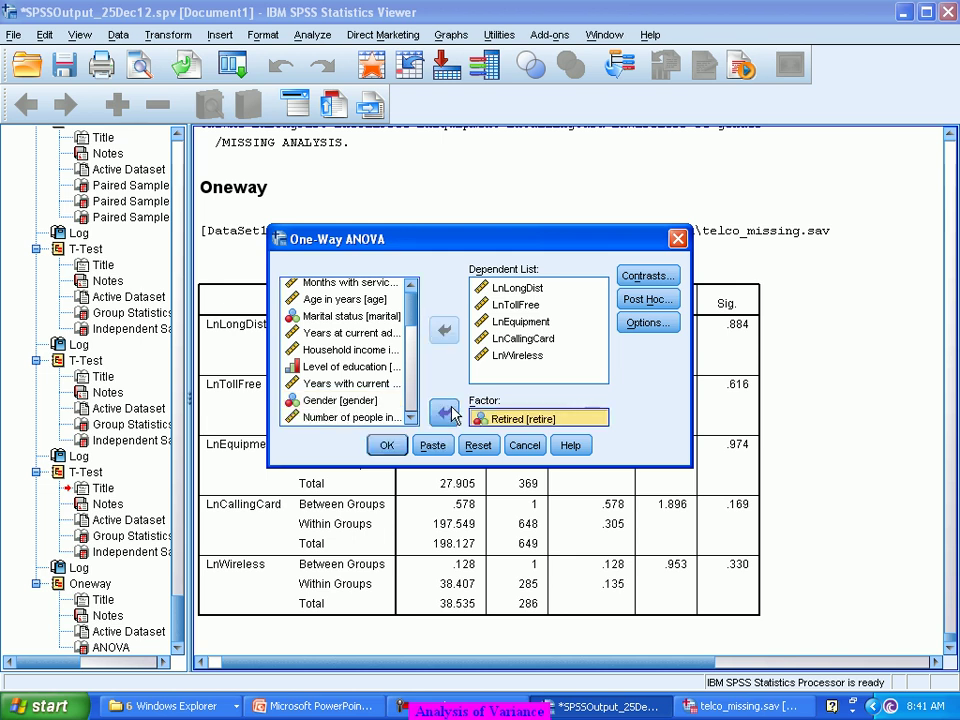
{"action": "left_click", "coordinate": [388, 447]}
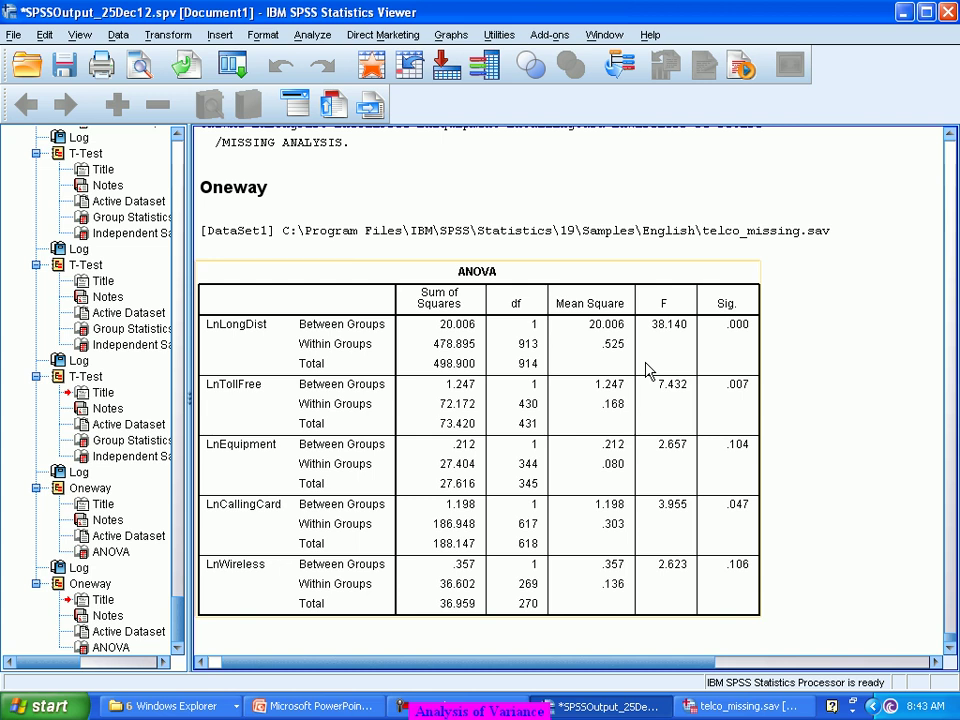
Step: Scroll up to the Retired t-test Group Statistics, showing LnLongDist means 2.1598 and 2.8745
{"action": "scroll", "coordinate": [645, 370], "scroll_direction": "up", "scroll_amount": 20}
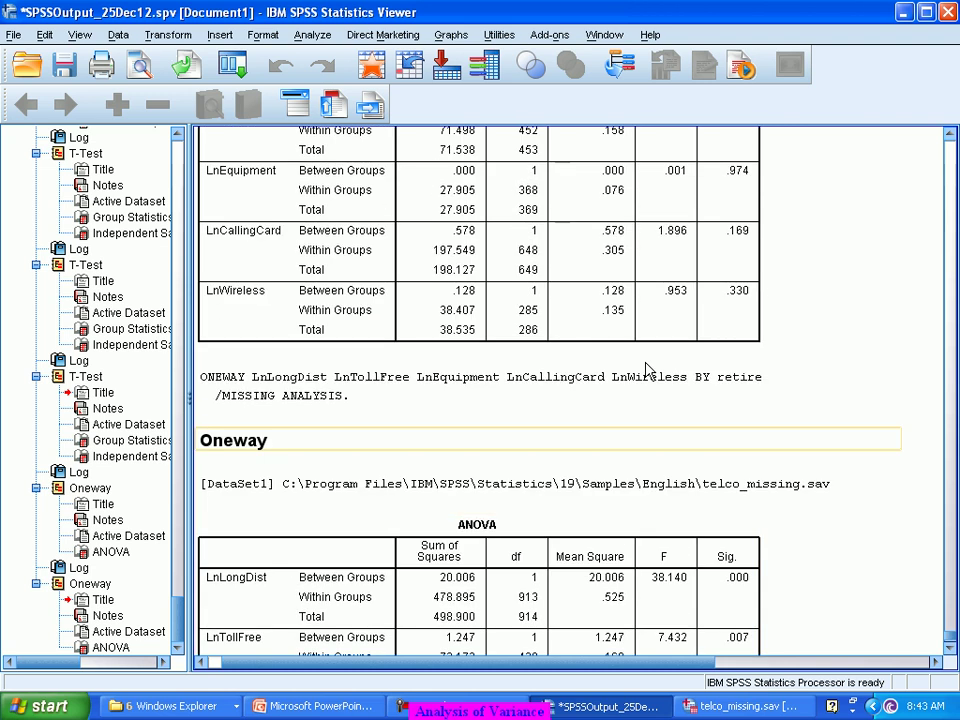
{"action": "scroll", "coordinate": [636, 377], "scroll_direction": "up", "scroll_amount": 2}
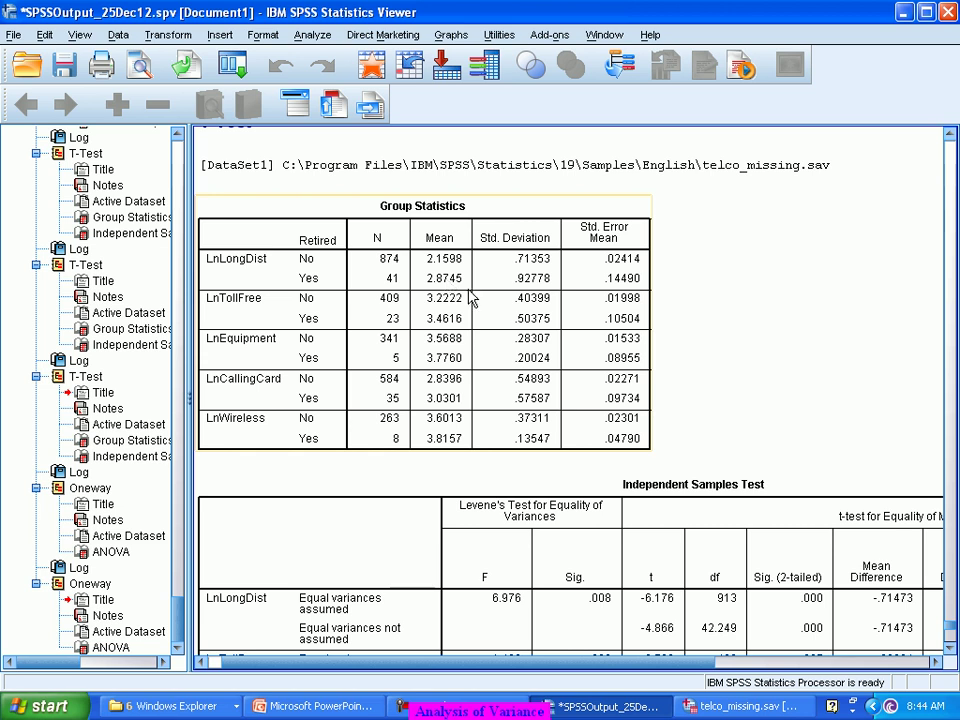
Step: Scroll down past the gender ANOVA table to the ONEWAY BY retire output
{"action": "scroll", "coordinate": [490, 314], "scroll_direction": "down", "scroll_amount": 10}
{"action": "scroll", "coordinate": [490, 314], "scroll_direction": "down", "scroll_amount": 20}
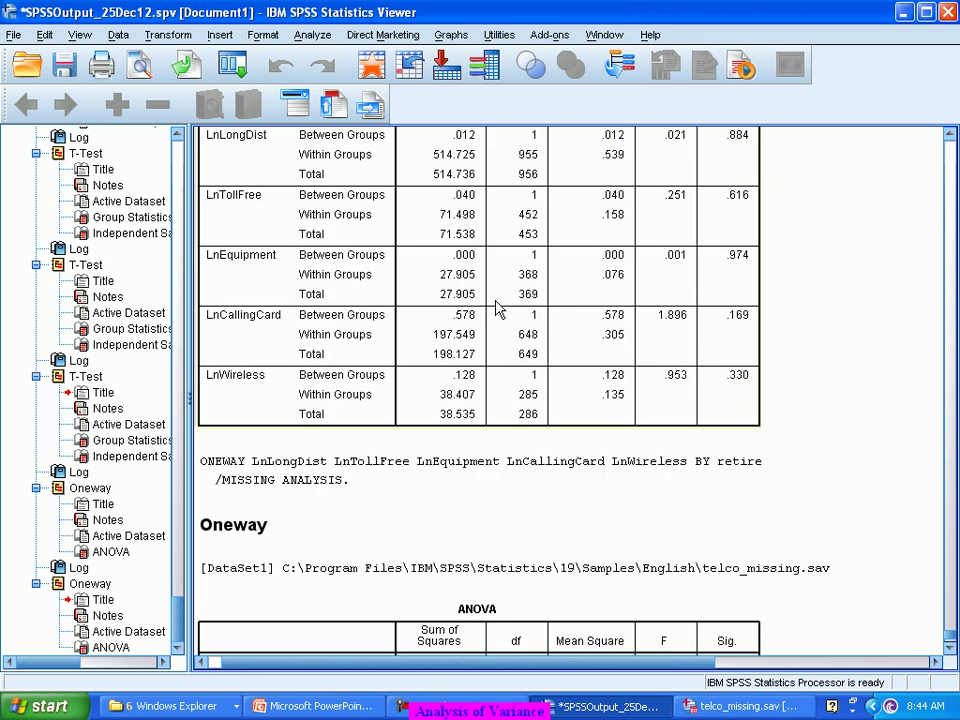